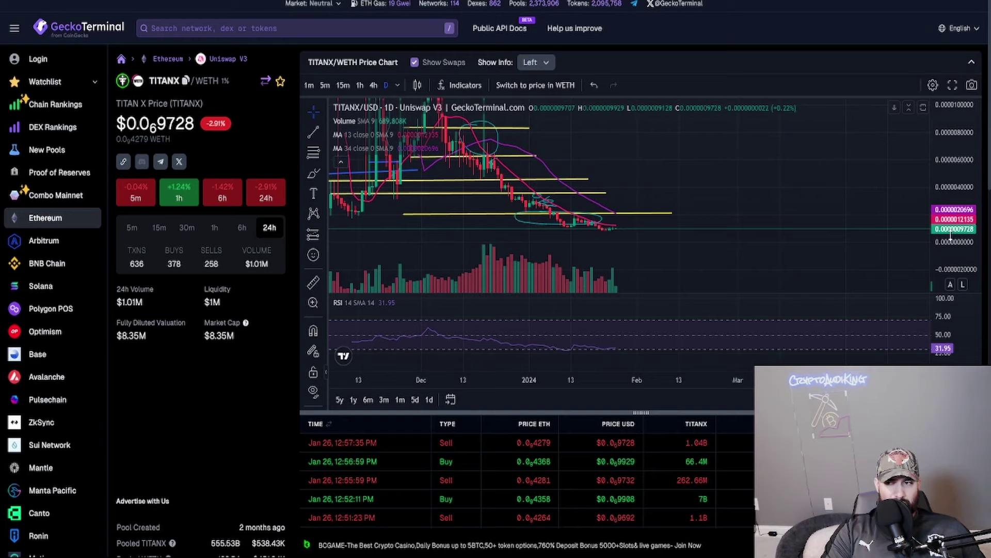
Pan the TITANX/WETH chart to the latest candles, leaving empty dates into February and March
{"action": "left_click_drag", "start_coordinate": [963, 185], "coordinate": [963, 206]}
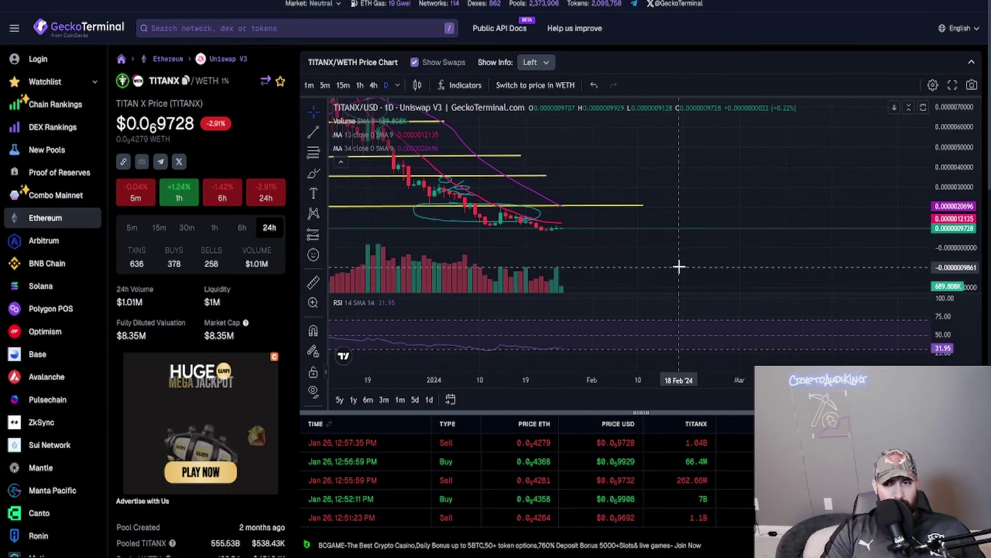
{"action": "left_click_drag", "start_coordinate": [751, 227], "coordinate": [572, 212]}
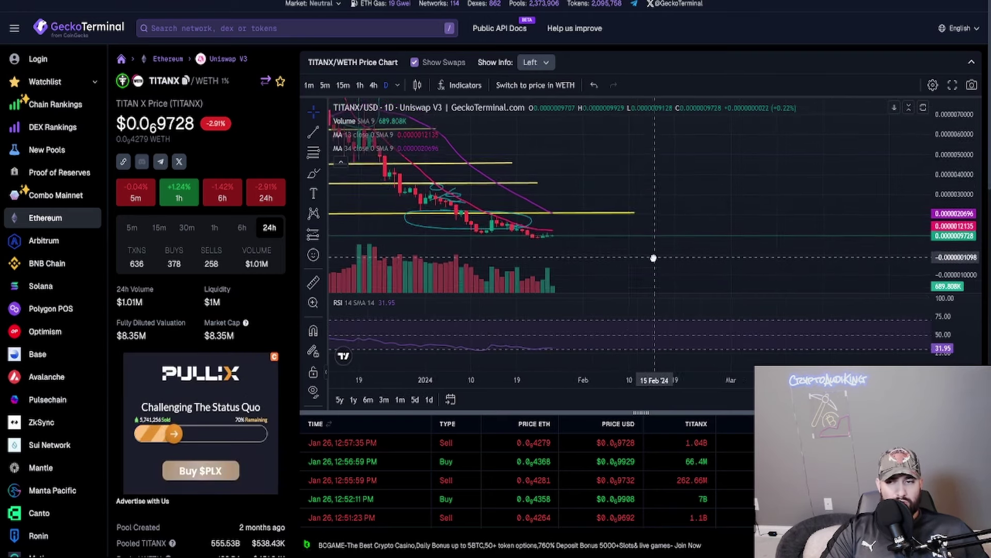
Zoom out to December–March and compress the price scale so every yellow resistance line shows
{"action": "scroll", "coordinate": [719, 219], "scroll_direction": "down", "scroll_amount": 5}
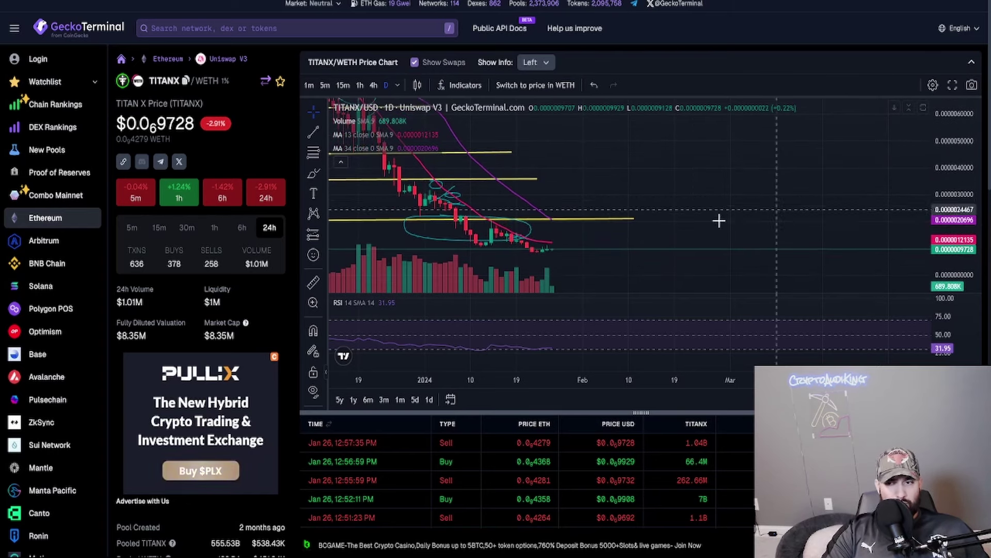
{"action": "left_click_drag", "start_coordinate": [967, 169], "coordinate": [823, 188]}
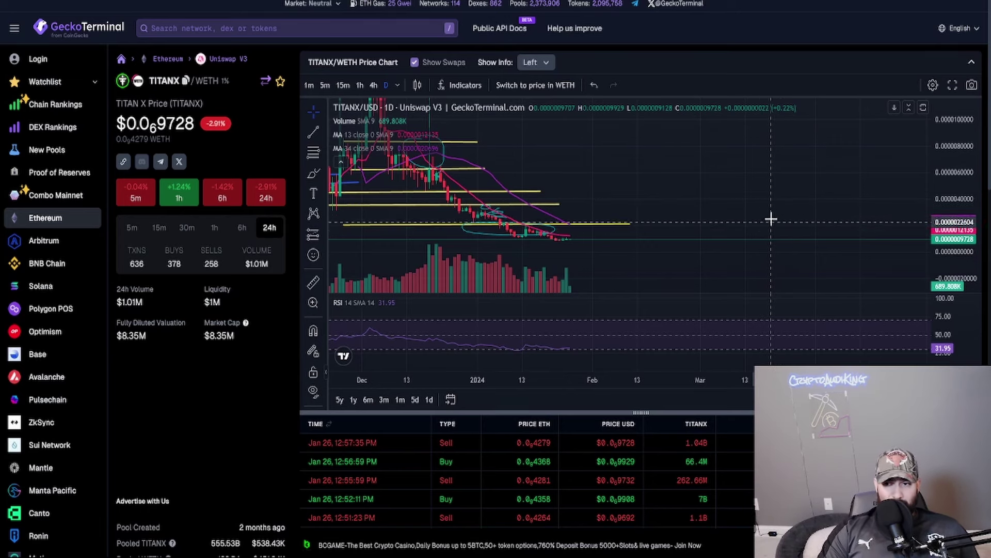
Zoom in, compress the price scale and lift the candles, then switch to the TakeOFF Pot page
{"action": "scroll", "coordinate": [801, 213], "scroll_direction": "up", "scroll_amount": 3}
{"action": "left_click_drag", "start_coordinate": [955, 160], "coordinate": [954, 219]}
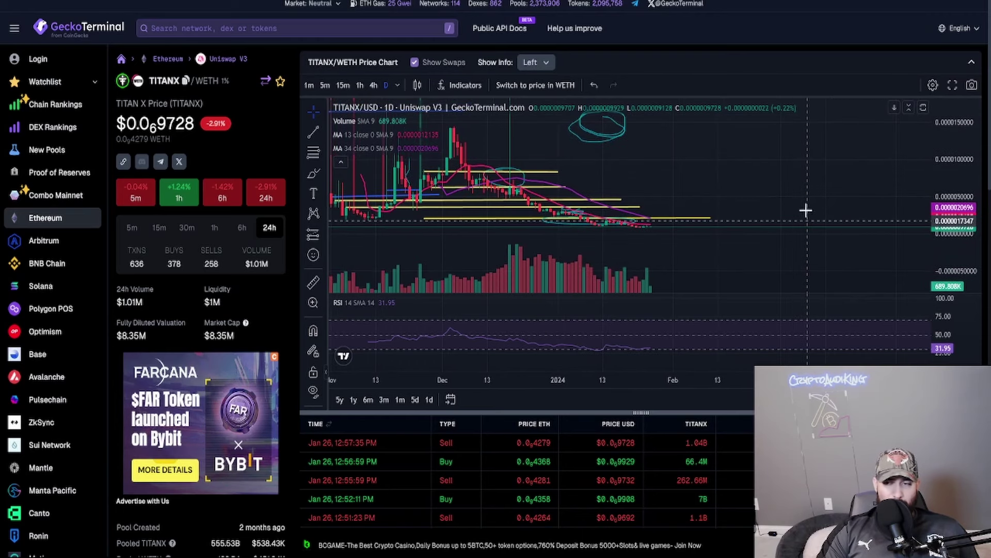
{"action": "left_click_drag", "start_coordinate": [785, 178], "coordinate": [725, 178]}
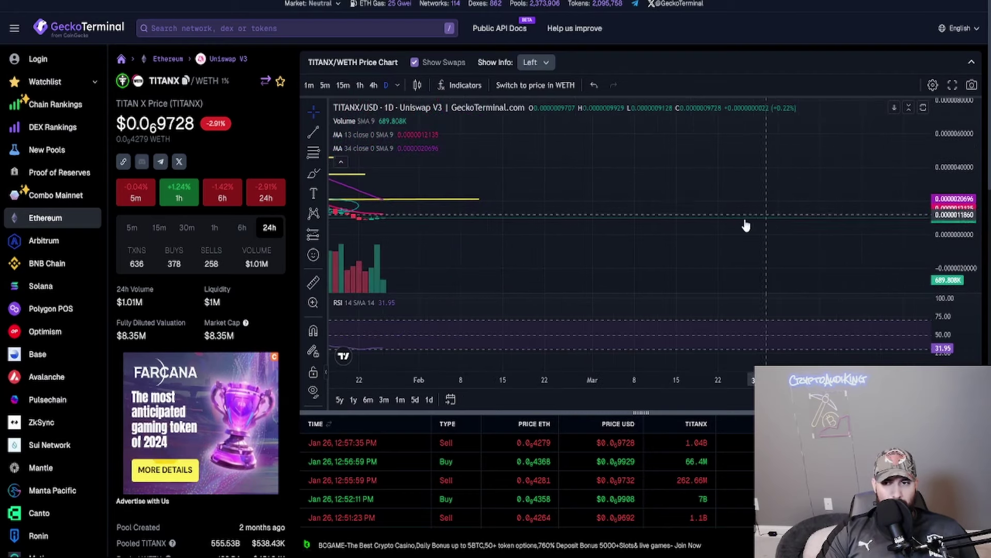
{"action": "scroll", "coordinate": [839, 256], "scroll_direction": "up", "scroll_amount": 3}
{"action": "left_click_drag", "start_coordinate": [902, 206], "coordinate": [897, 124]}
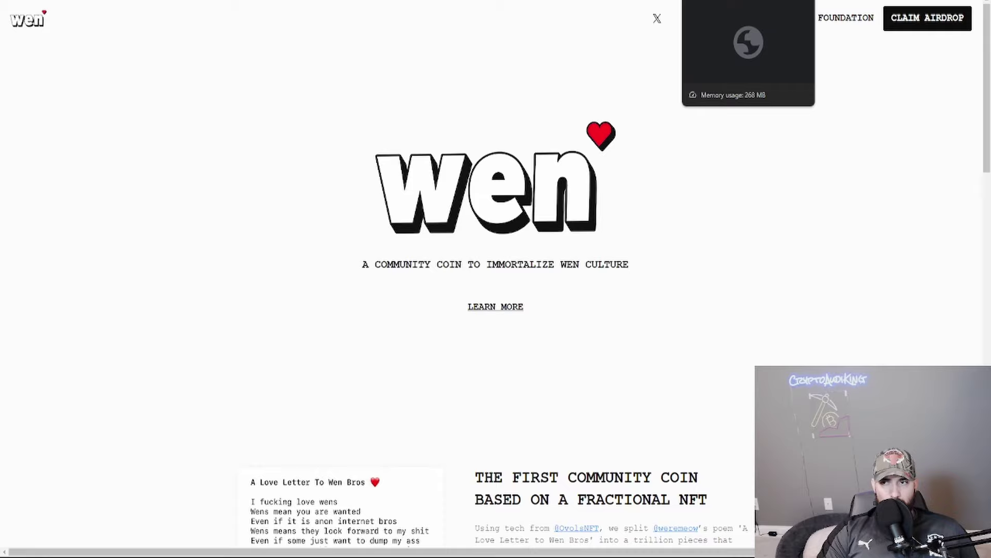
{"action": "left_click", "coordinate": [723, 0]}
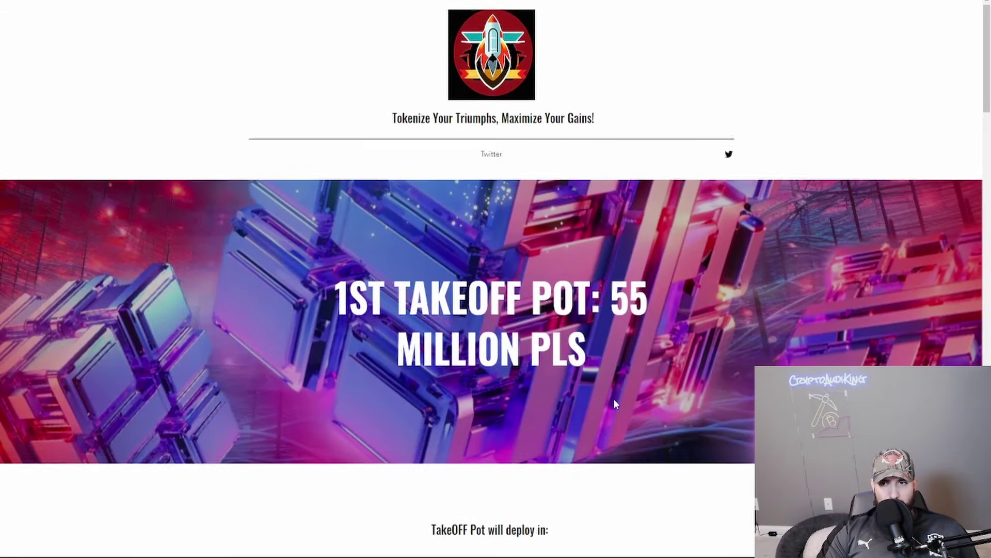
Scroll the TakeOFF page up and down to review the countdown and Buy TakeOFF details
{"action": "scroll", "coordinate": [671, 392], "scroll_direction": "down", "scroll_amount": 7}
{"action": "scroll", "coordinate": [697, 393], "scroll_direction": "up", "scroll_amount": 6}
{"action": "scroll", "coordinate": [631, 401], "scroll_direction": "down", "scroll_amount": 5}
{"action": "scroll", "coordinate": [631, 402], "scroll_direction": "down", "scroll_amount": 3}
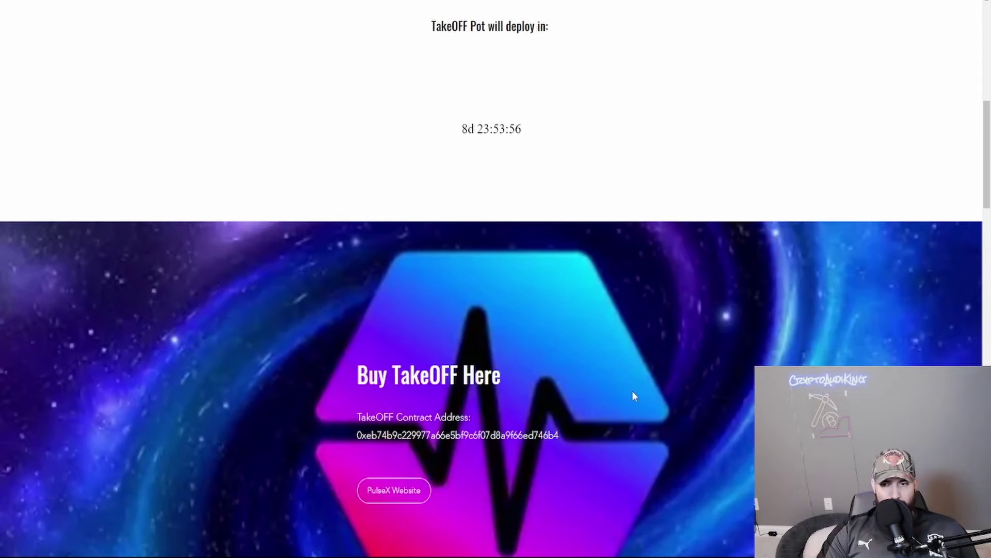
{"action": "scroll", "coordinate": [632, 390], "scroll_direction": "up", "scroll_amount": 5}
{"action": "scroll", "coordinate": [632, 392], "scroll_direction": "up", "scroll_amount": 4}
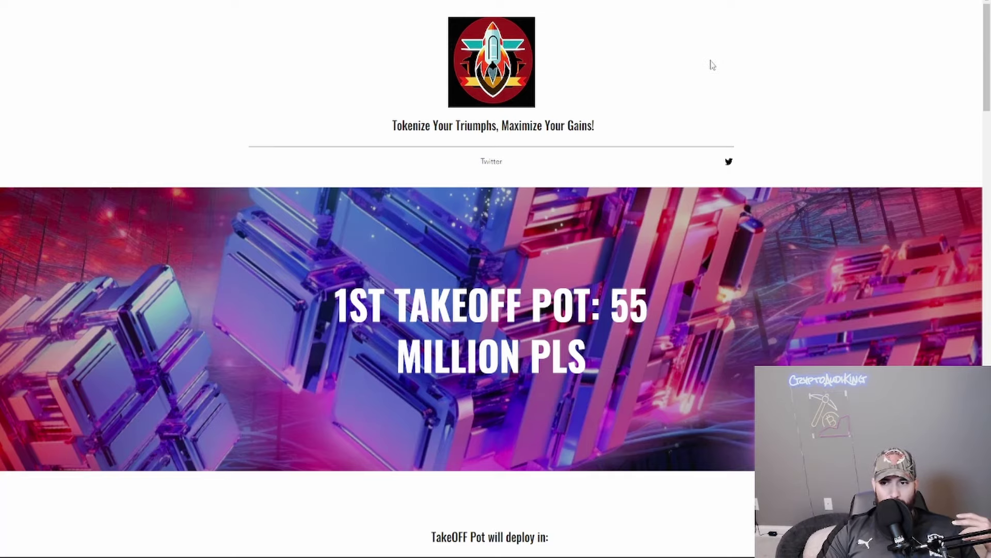
{"action": "scroll", "coordinate": [674, 229], "scroll_direction": "down", "scroll_amount": 2}
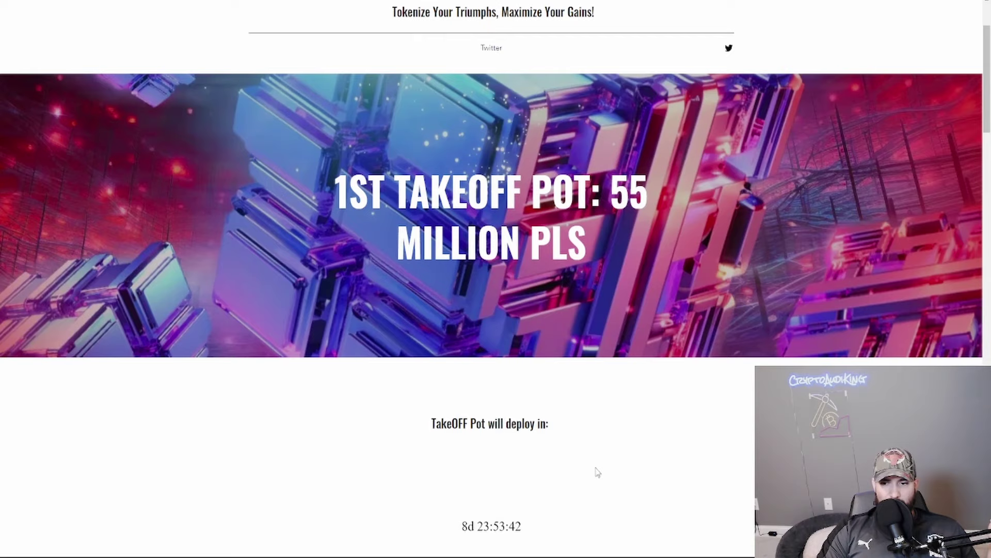
{"action": "scroll", "coordinate": [676, 477], "scroll_direction": "up", "scroll_amount": 2}
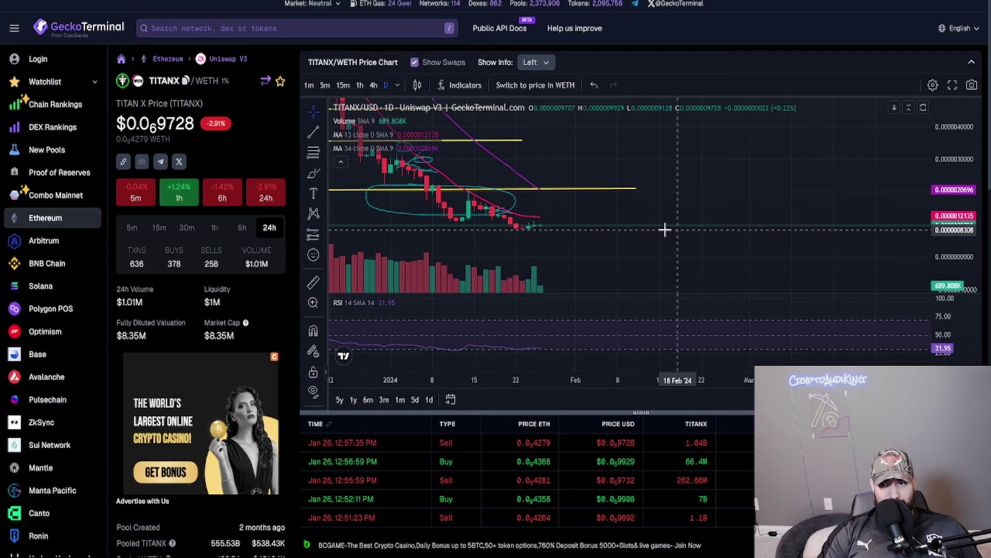
Reframe the chart with room for future dates and nudge the yellow resistance line slightly lower
{"action": "mouse_move", "coordinate": [617, 219]}
{"action": "left_mouse_down"}
{"action": "mouse_move", "coordinate": [644, 226]}
{"action": "mouse_move", "coordinate": [695, 206]}
{"action": "mouse_move", "coordinate": [622, 212]}
{"action": "mouse_move", "coordinate": [581, 232]}
{"action": "mouse_move", "coordinate": [628, 232]}
{"action": "left_mouse_up"}
{"action": "scroll", "coordinate": [593, 227], "scroll_direction": "down", "scroll_amount": 3}
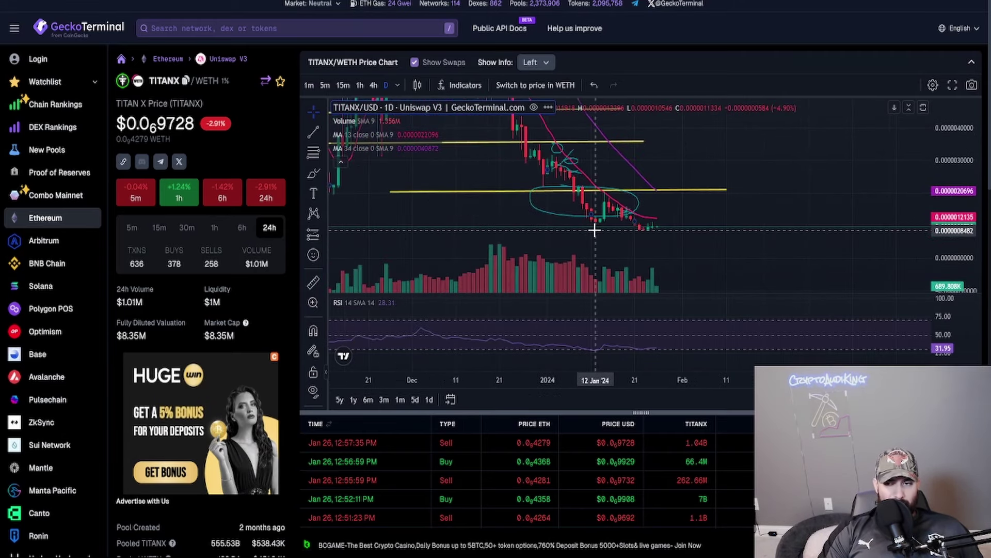
{"action": "left_click_drag", "start_coordinate": [729, 225], "coordinate": [635, 228]}
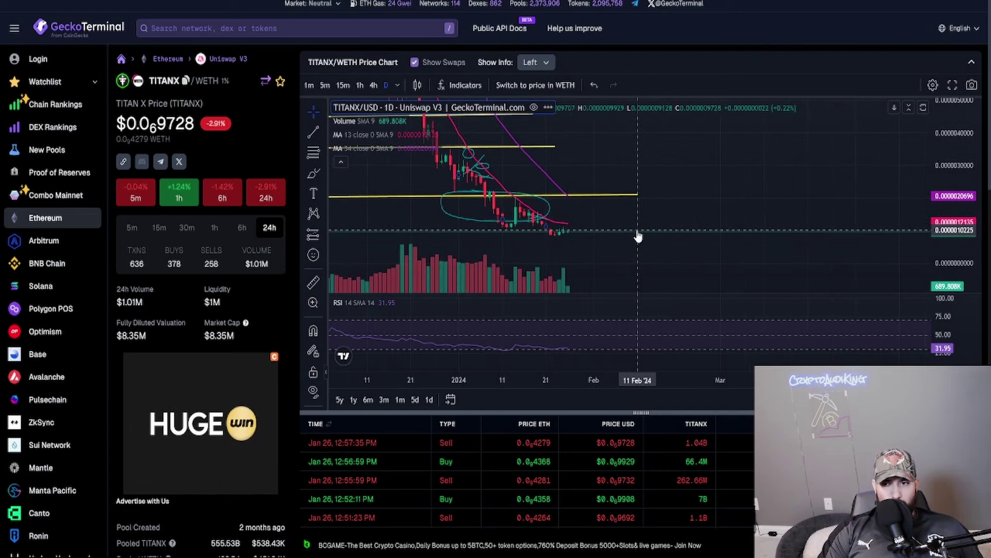
{"action": "left_click_drag", "start_coordinate": [623, 193], "coordinate": [621, 197]}
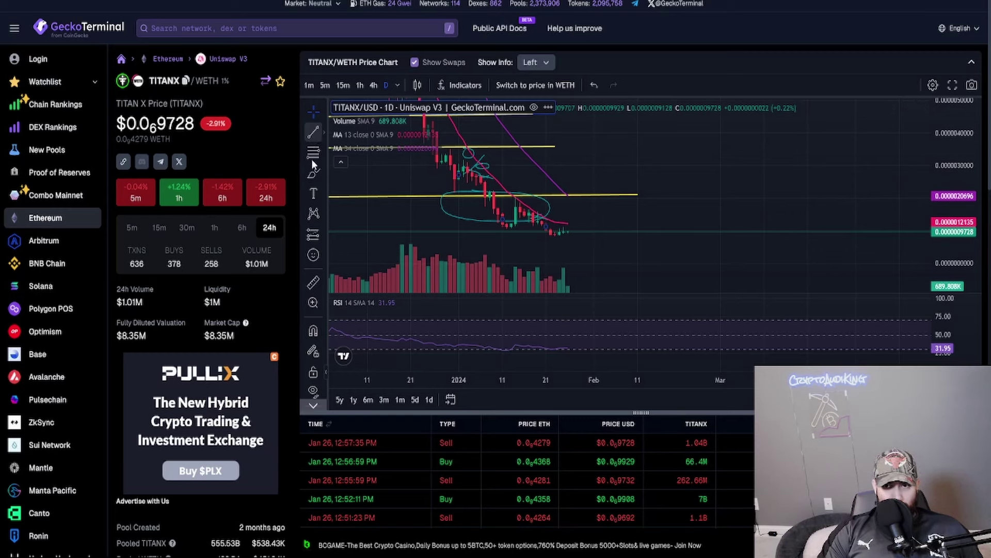
Brush a cyan curve from the latest candles up through the yellow line, circling the breakout
{"action": "left_click", "coordinate": [313, 173]}
{"action": "mouse_move", "coordinate": [568, 195]}
{"action": "left_mouse_down"}
{"action": "mouse_move", "coordinate": [592, 208]}
{"action": "mouse_move", "coordinate": [621, 206]}
{"action": "mouse_move", "coordinate": [656, 178]}
{"action": "left_mouse_up"}
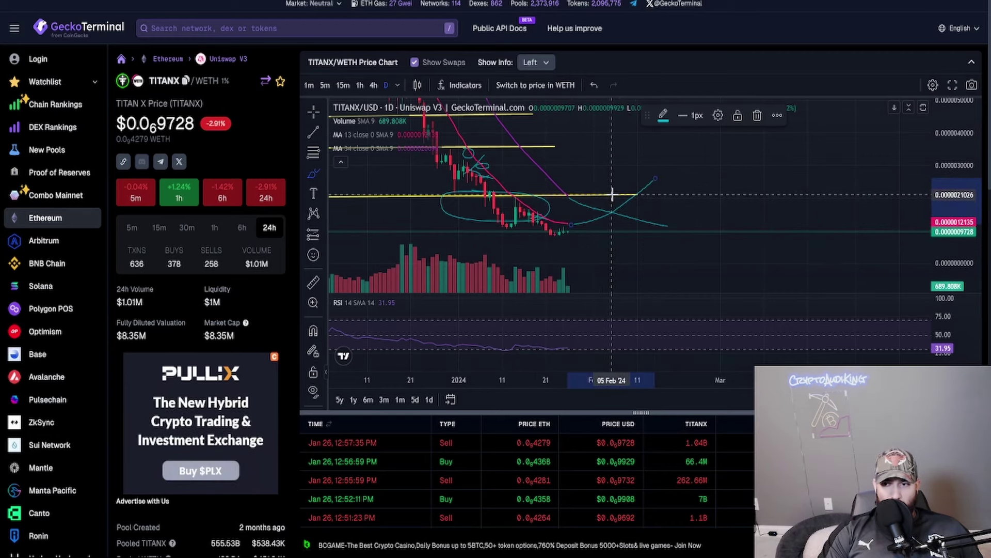
{"action": "mouse_move", "coordinate": [610, 212]}
{"action": "left_mouse_down"}
{"action": "mouse_move", "coordinate": [624, 187]}
{"action": "mouse_move", "coordinate": [602, 195]}
{"action": "left_mouse_up"}
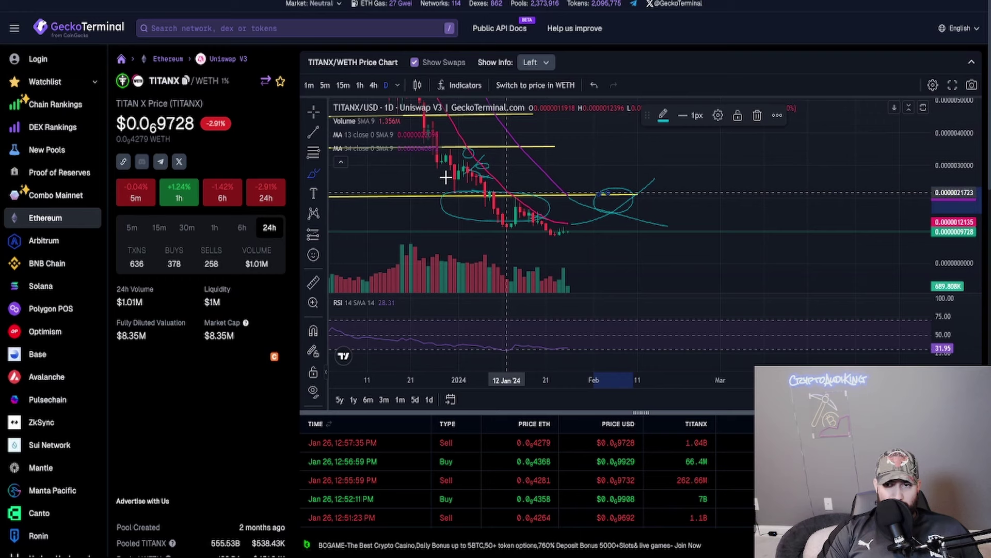
{"action": "left_click", "coordinate": [696, 191]}
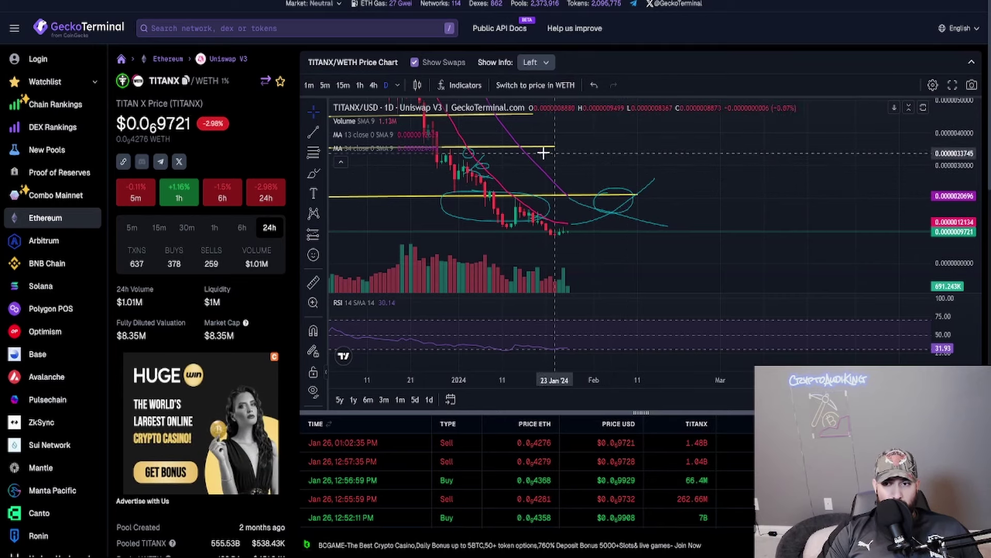
Shift the chart right then left to center the breakout projection below the higher yellow lines
{"action": "left_click_drag", "start_coordinate": [495, 152], "coordinate": [616, 173]}
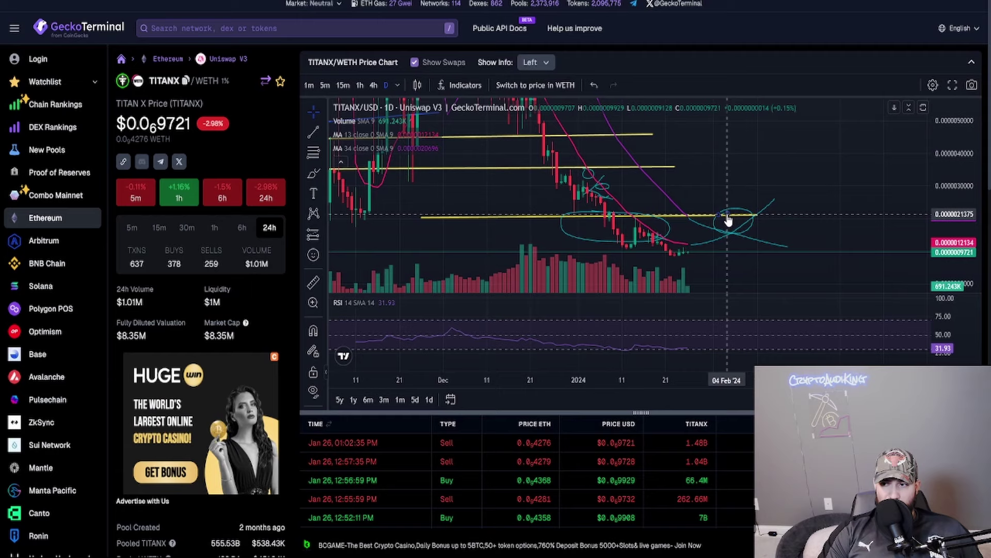
{"action": "left_click_drag", "start_coordinate": [728, 220], "coordinate": [632, 230]}
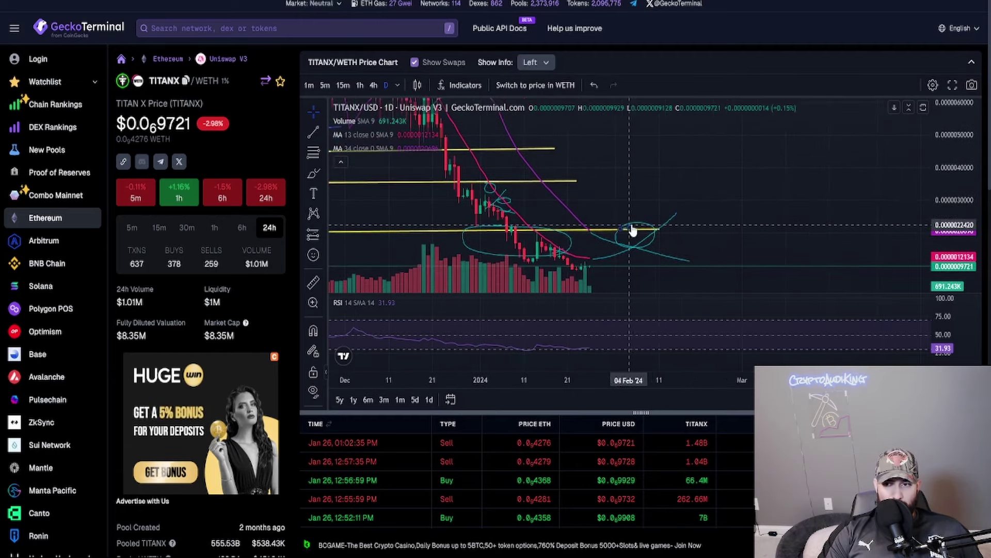